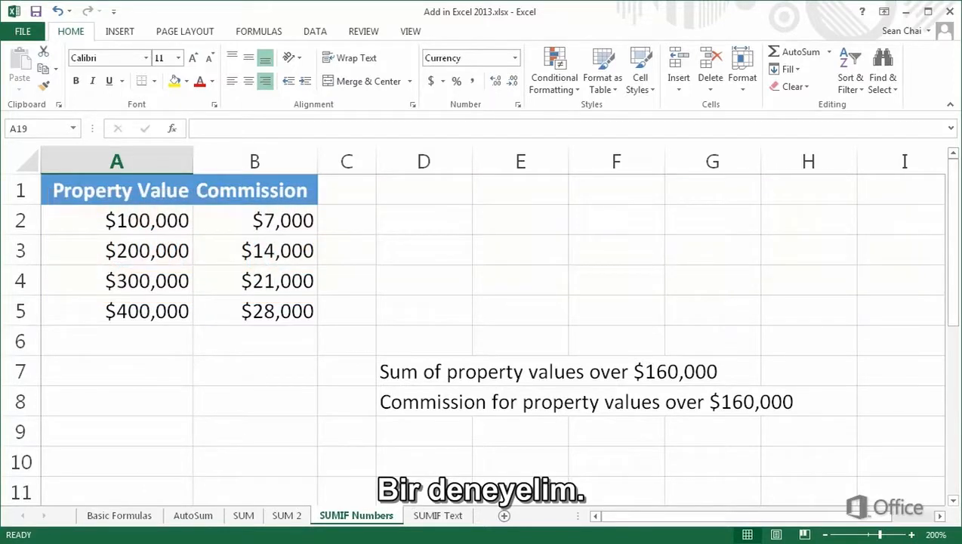
- In cell A7, enter a SUMIF formula over A2:A5 with the criterion ">160000" to sum property values above $160,000
{"action": "left_click", "coordinate": [49, 372]}
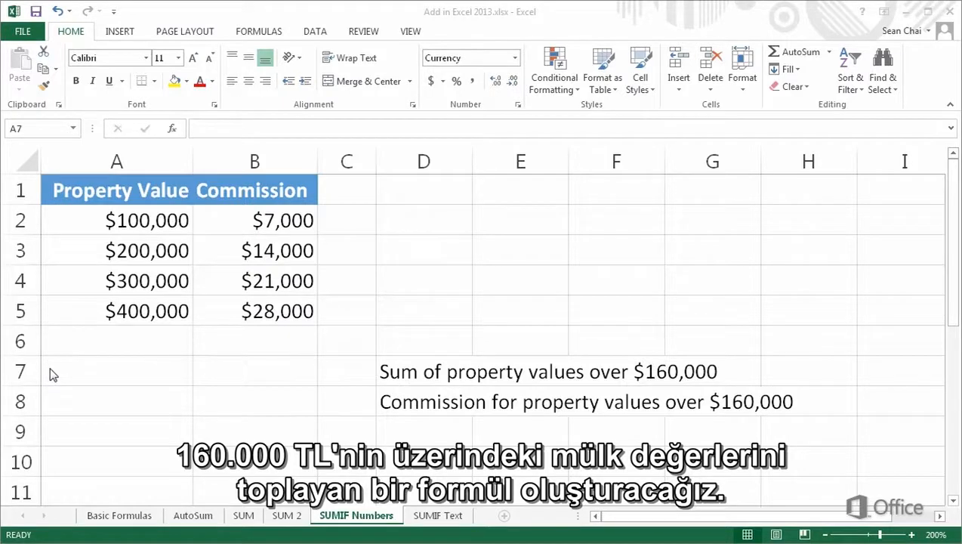
{"action": "left_click", "coordinate": [49, 372]}
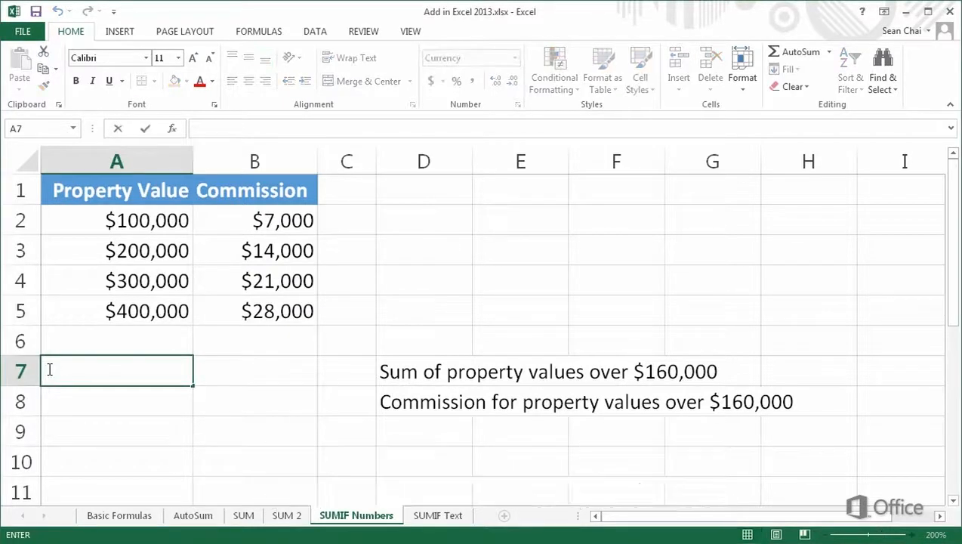
{"action": "type", "text": "="}
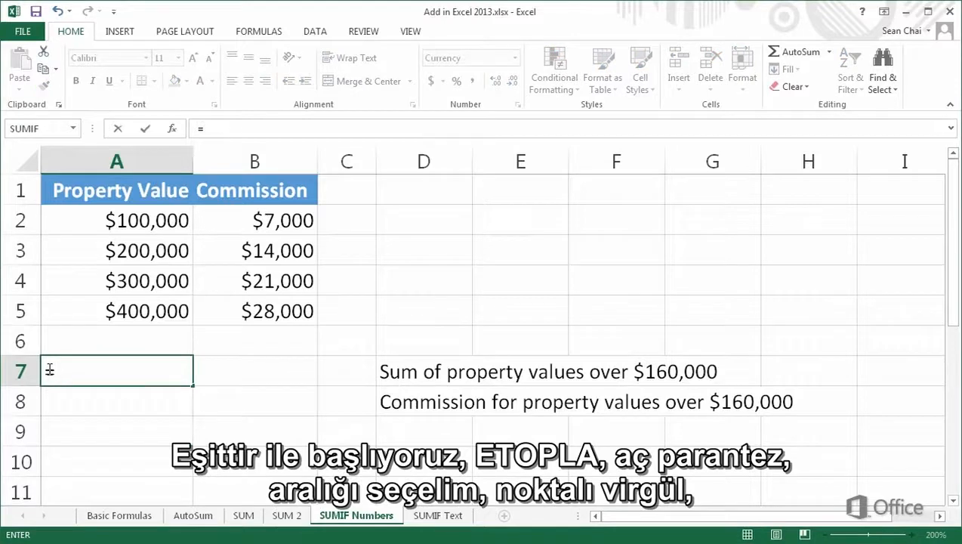
{"action": "type", "text": "SUMI"}
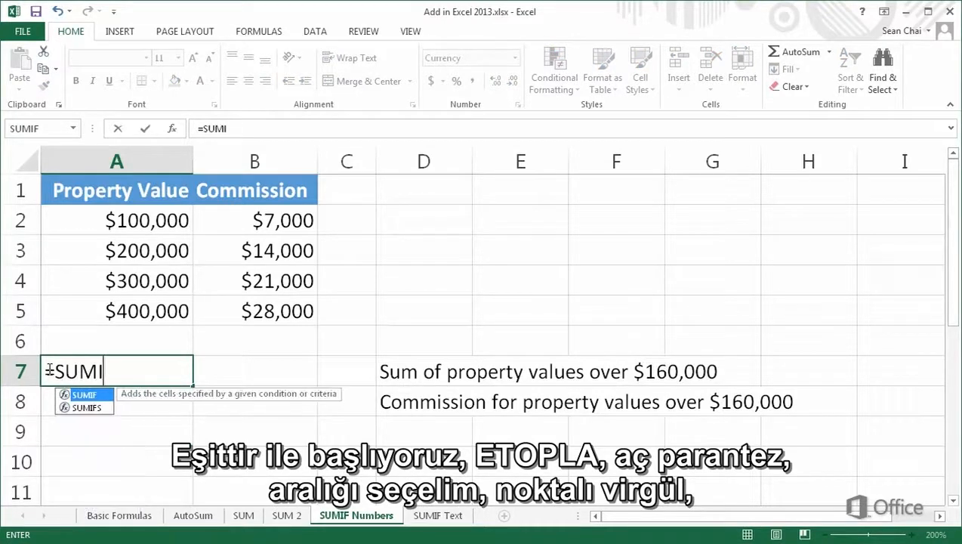
{"action": "type", "text": "F("}
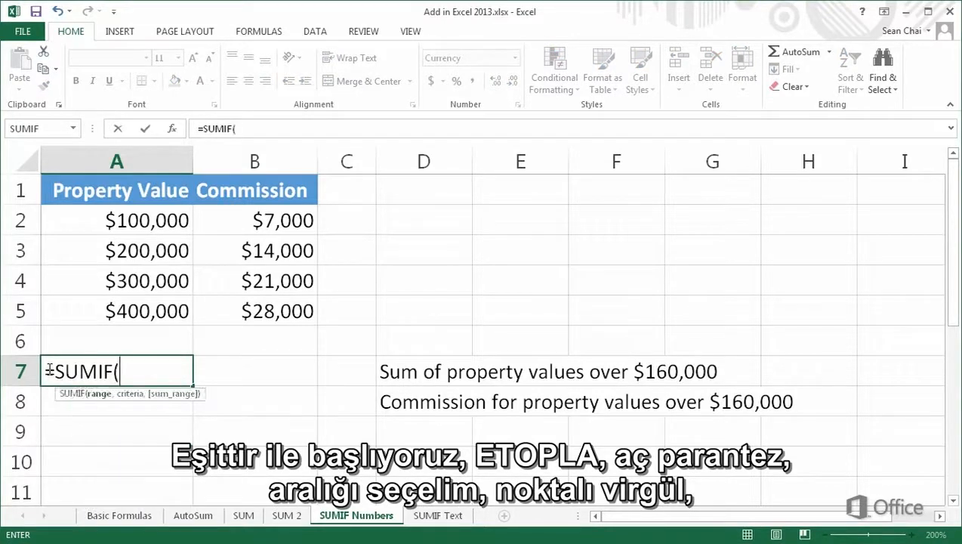
{"action": "left_click", "coordinate": [108, 220]}
{"action": "left_click_drag", "start_coordinate": [108, 220], "coordinate": [112, 304]}
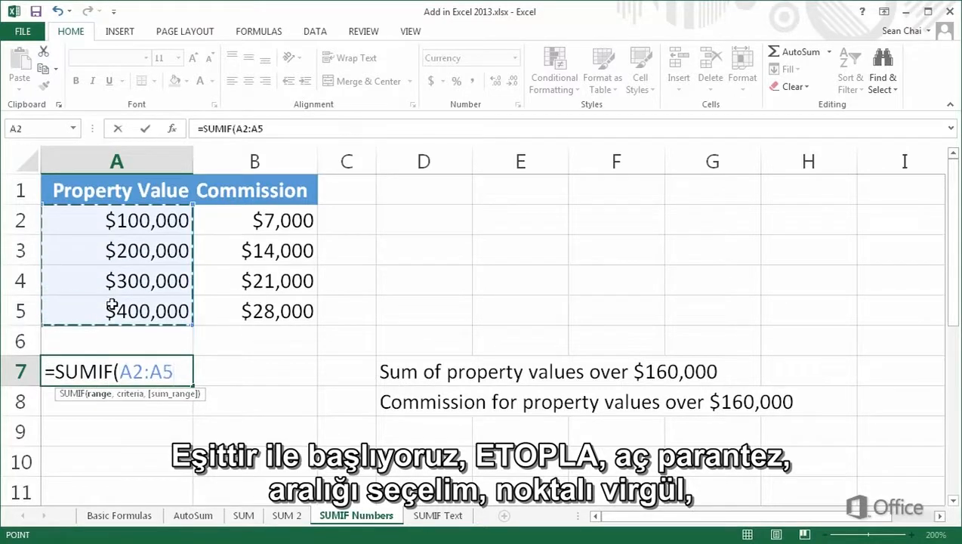
{"action": "type", "text": ","}
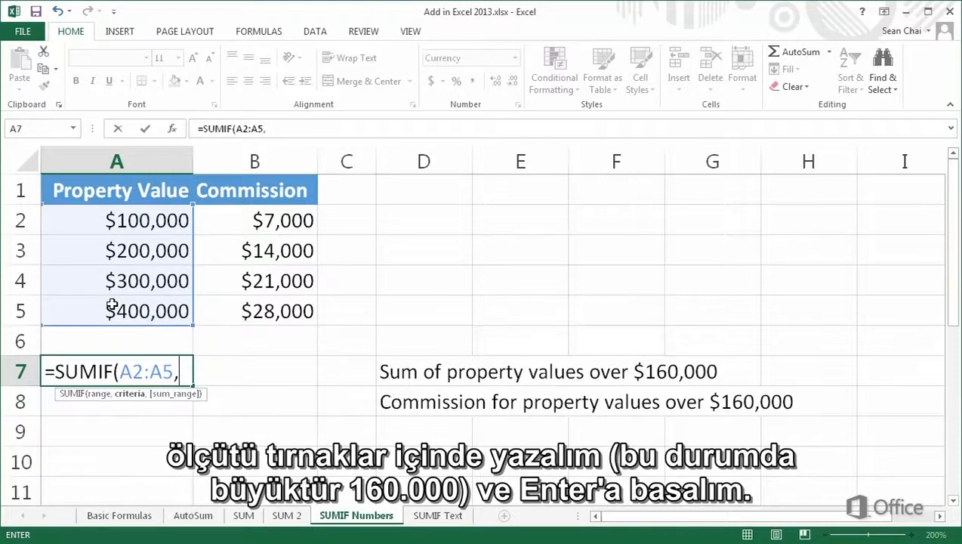
{"action": "type", "text": "\">1600"}
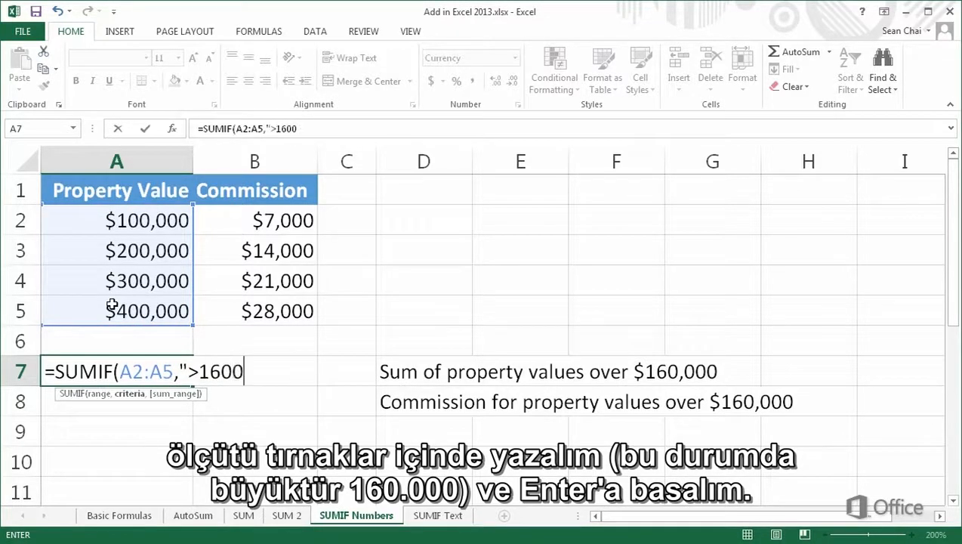
{"action": "type", "text": "00\""}
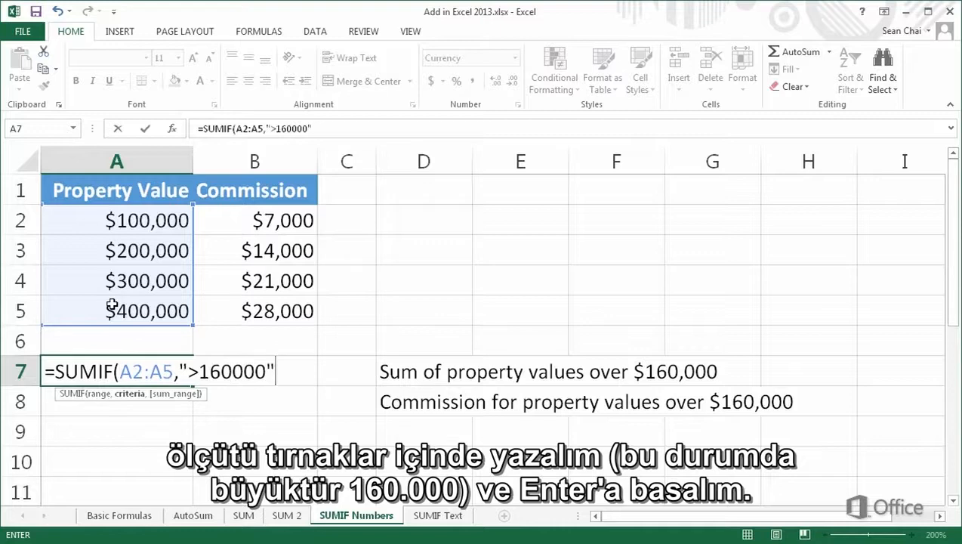
{"action": "key", "text": "Return"}
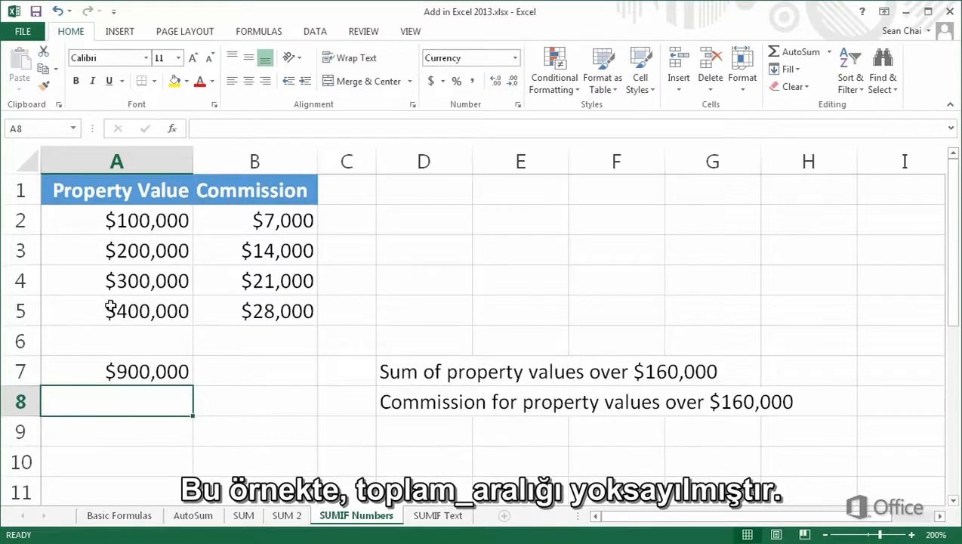
- Reopen the formula in A7 to review its range and criterion
{"action": "double_click", "coordinate": [47, 368]}
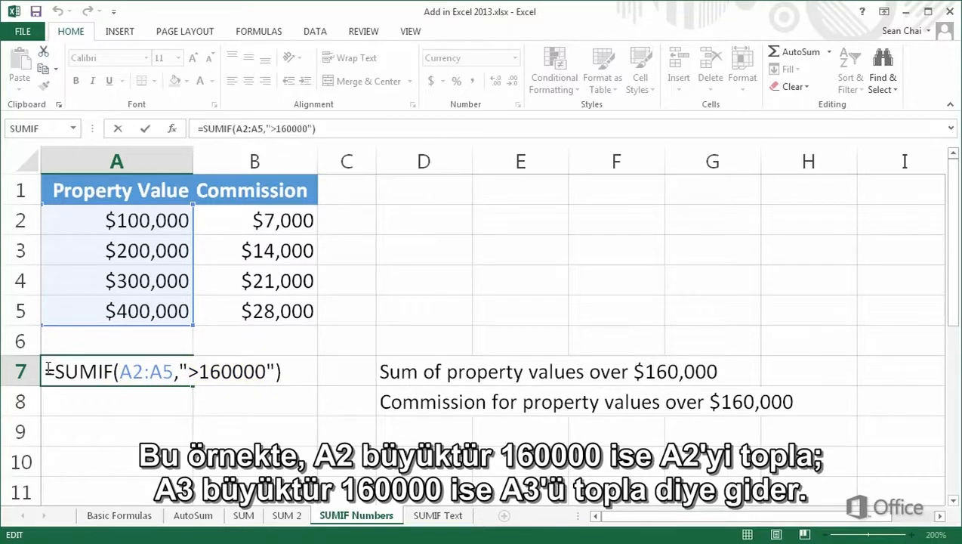
{"action": "key", "text": "ctrl+Return"}
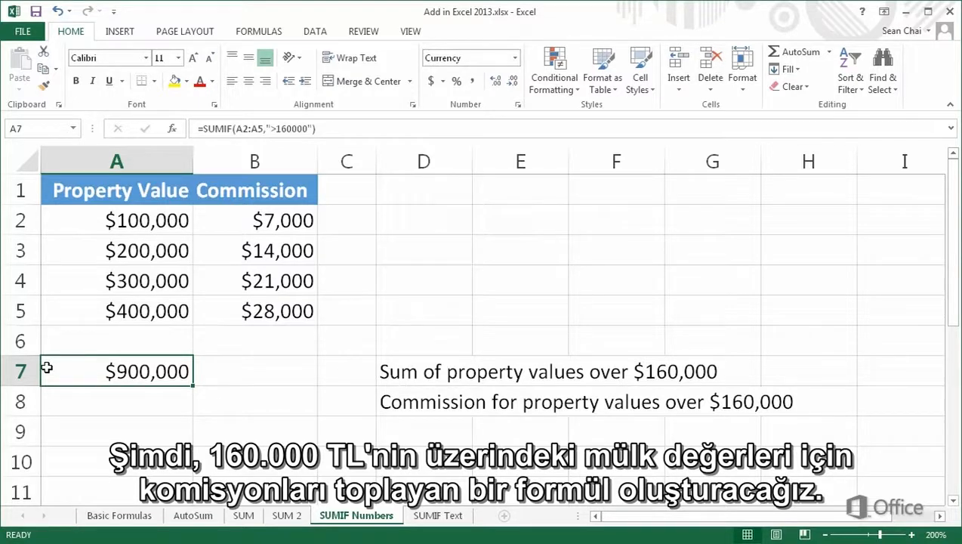
- In cell A8, enter a SUMIF formula with range A2:A5, criterion ">160000" and sum range B2:B5 for the commissions
{"action": "left_click", "coordinate": [46, 400]}
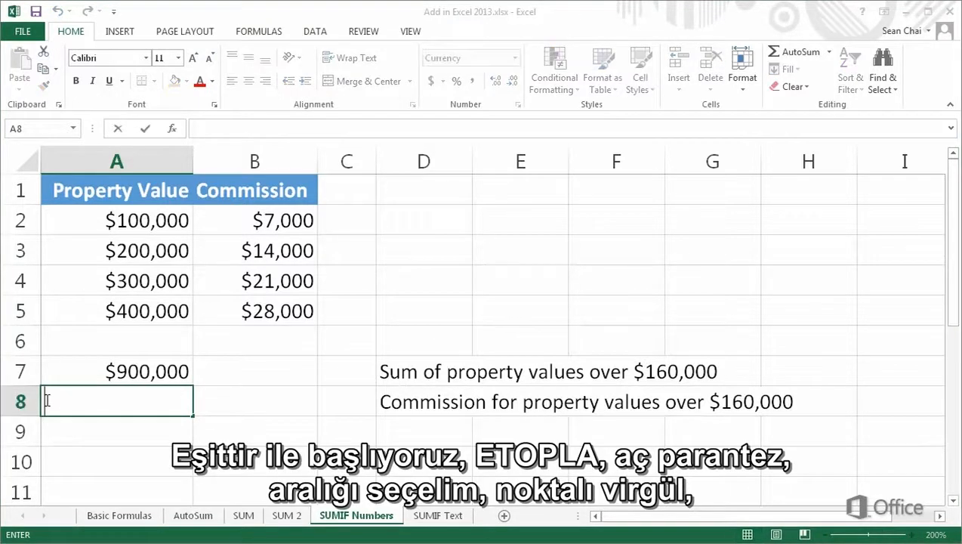
{"action": "type", "text": "=S"}
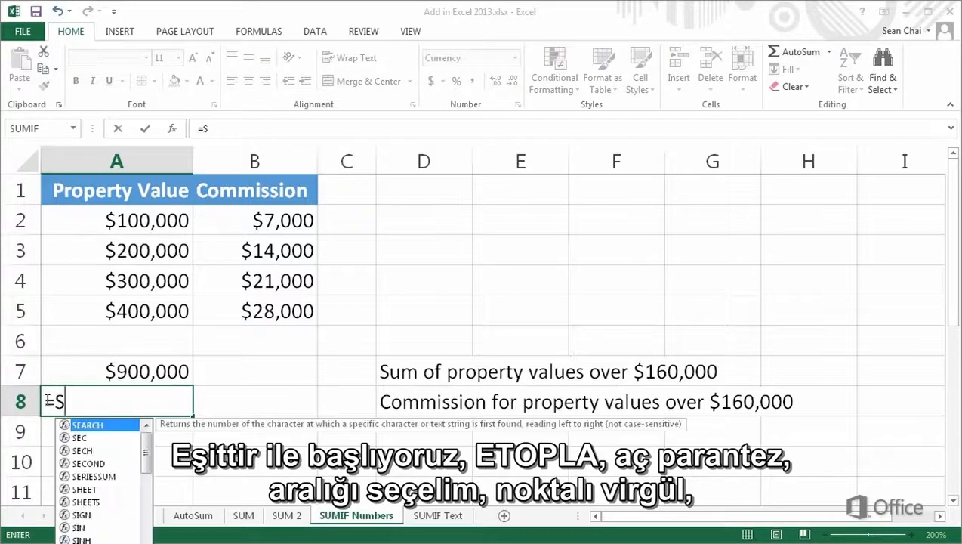
{"action": "type", "text": "UMIF"}
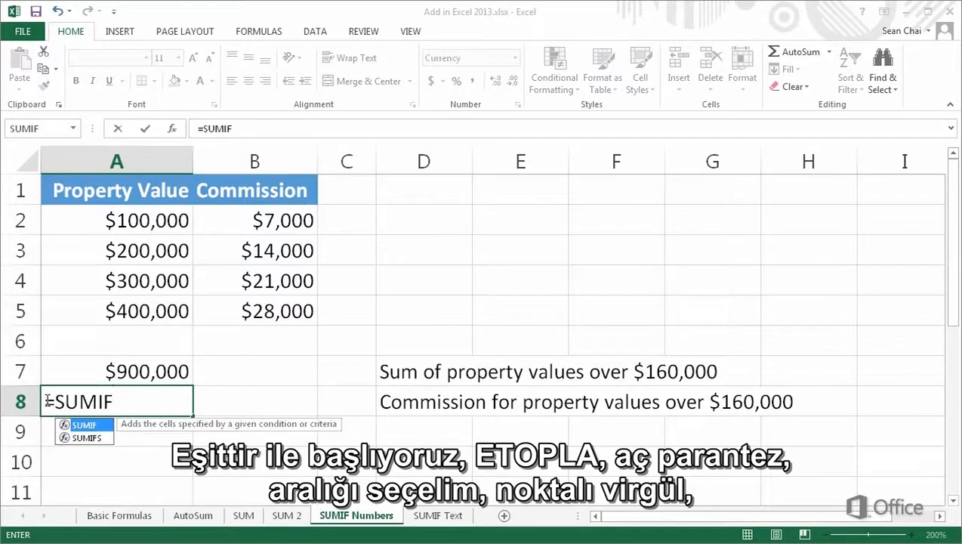
{"action": "type", "text": "("}
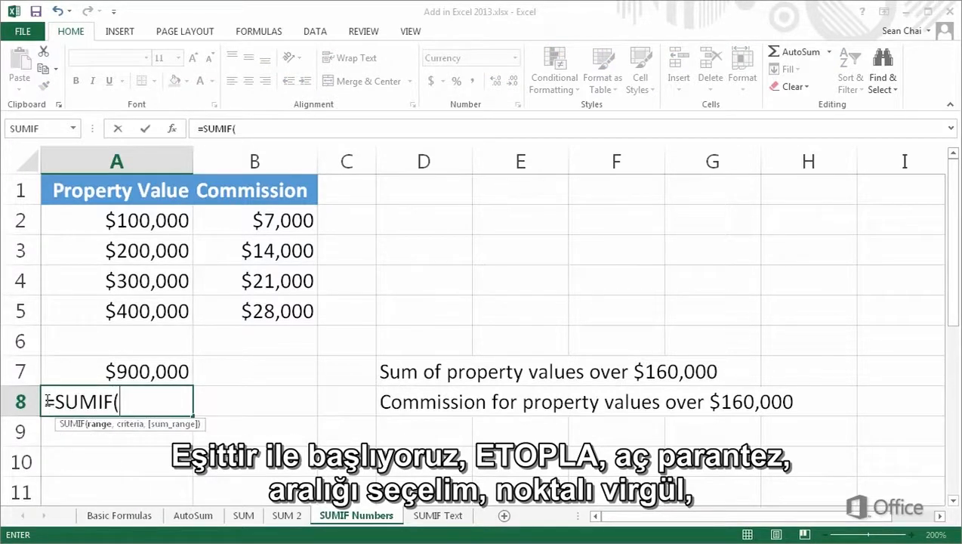
{"action": "left_click_drag", "start_coordinate": [143, 220], "coordinate": [159, 305]}
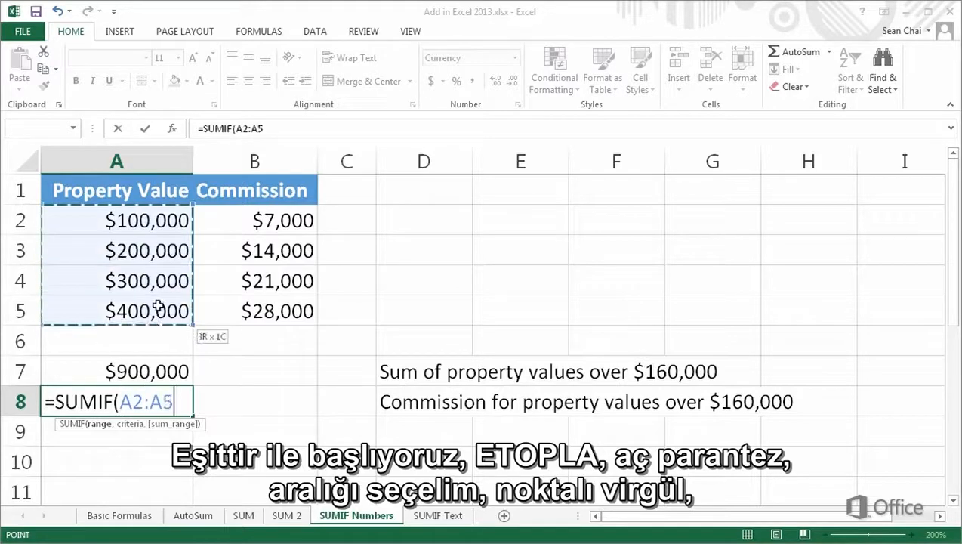
{"action": "type", "text": ","}
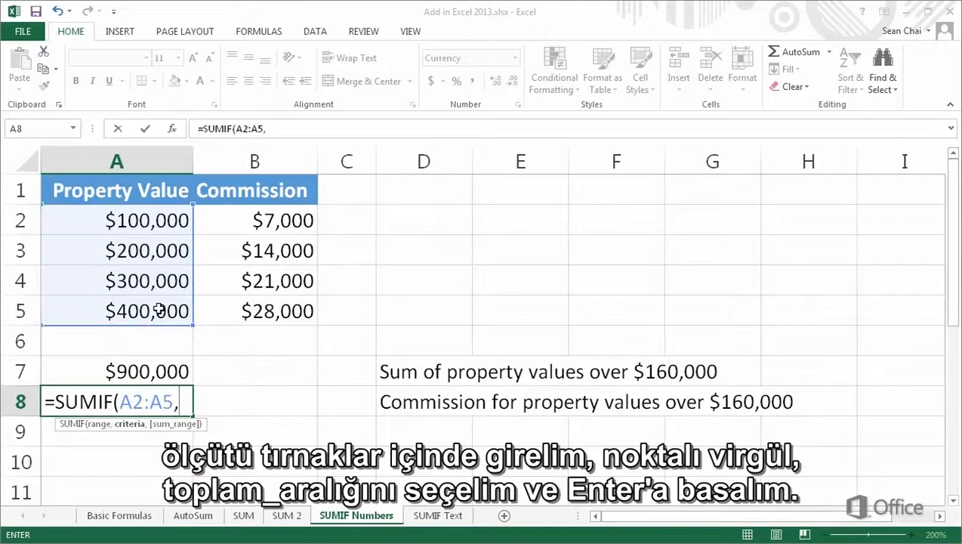
{"action": "type", "text": "\">160"}
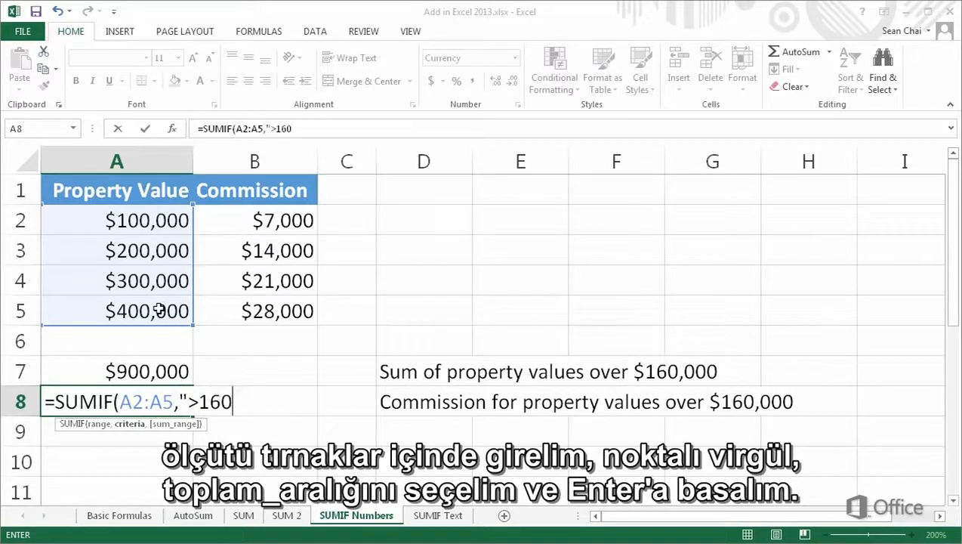
{"action": "type", "text": "000\","}
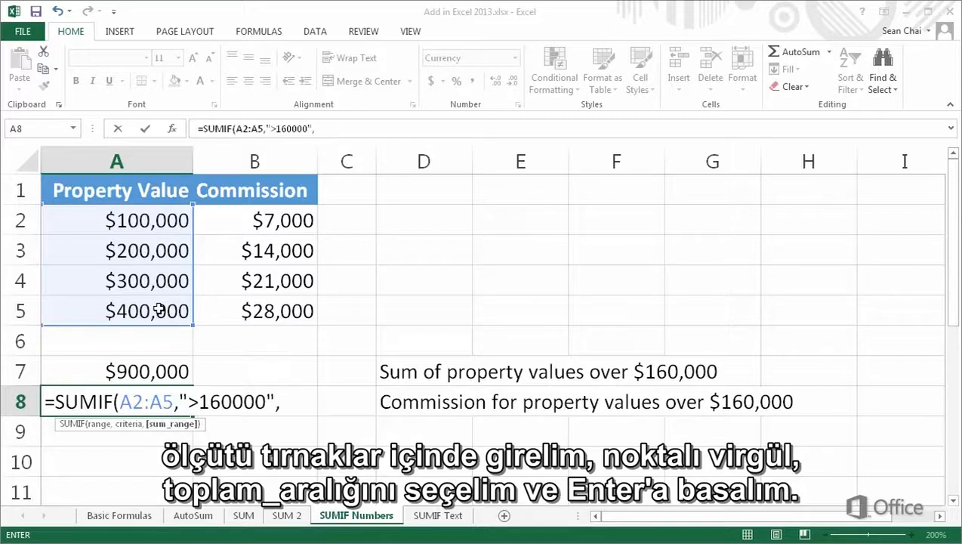
{"action": "left_click_drag", "start_coordinate": [226, 225], "coordinate": [237, 305]}
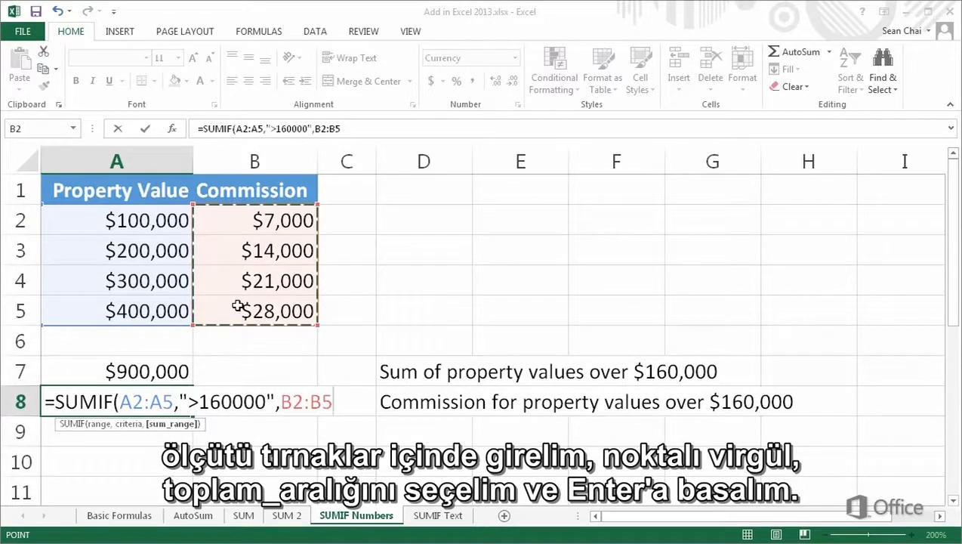
{"action": "key", "text": "Return"}
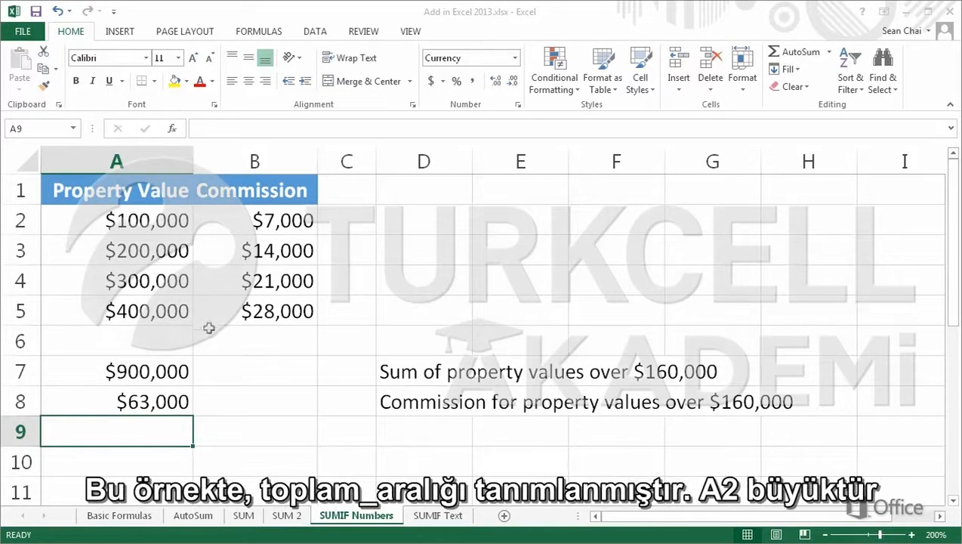
- Reopen the formula in A8 to review its range, criterion and sum range
{"action": "double_click", "coordinate": [47, 401]}
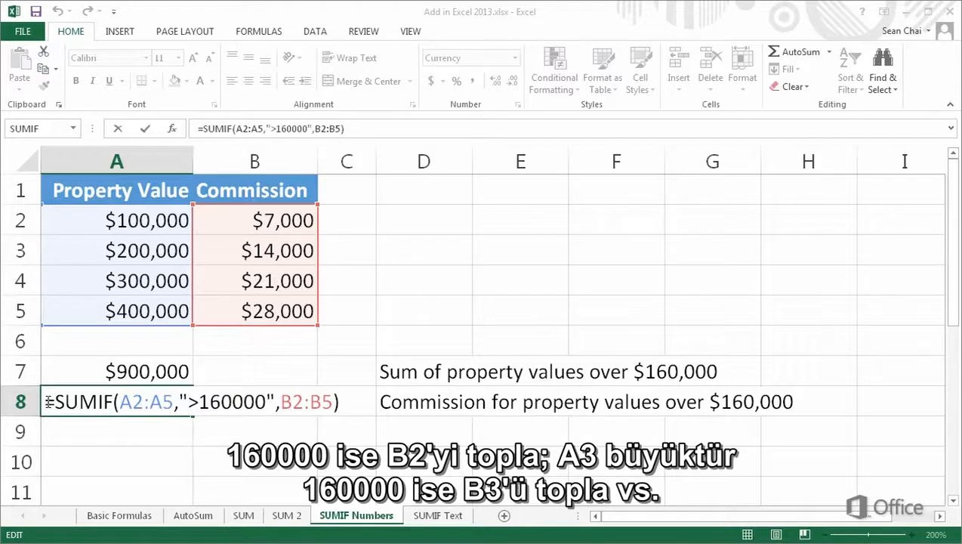
{"action": "key", "text": "ctrl+Return"}
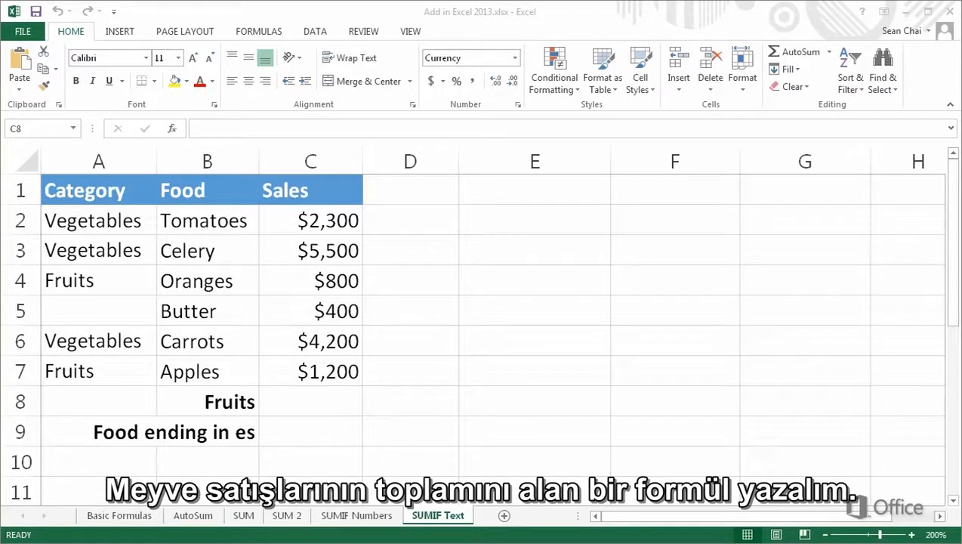
- On the SUMIF Text sheet, enter in C8 a SUMIF formula with range A2:A7, criterion "fruits" and sum range C2:C7
{"action": "double_click", "coordinate": [280, 401]}
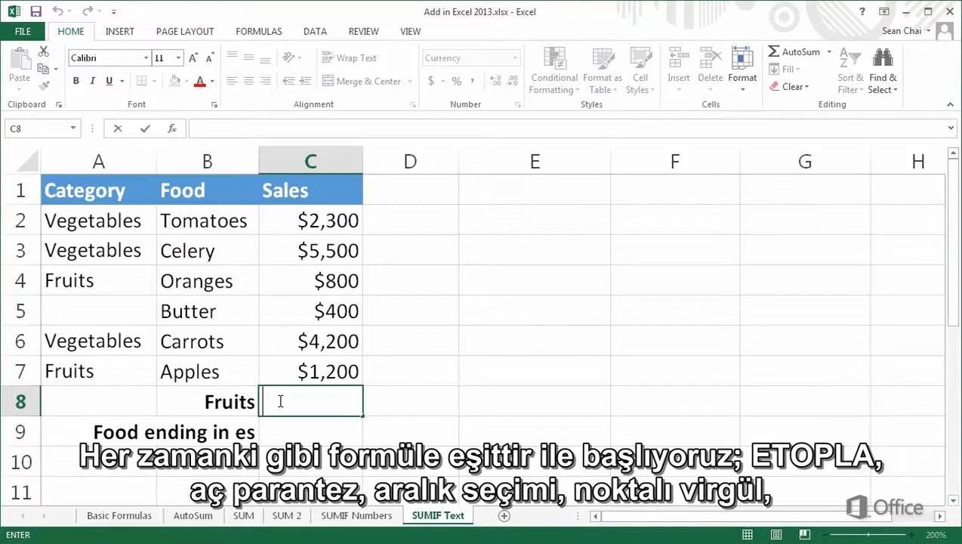
{"action": "type", "text": "=SUMIF"}
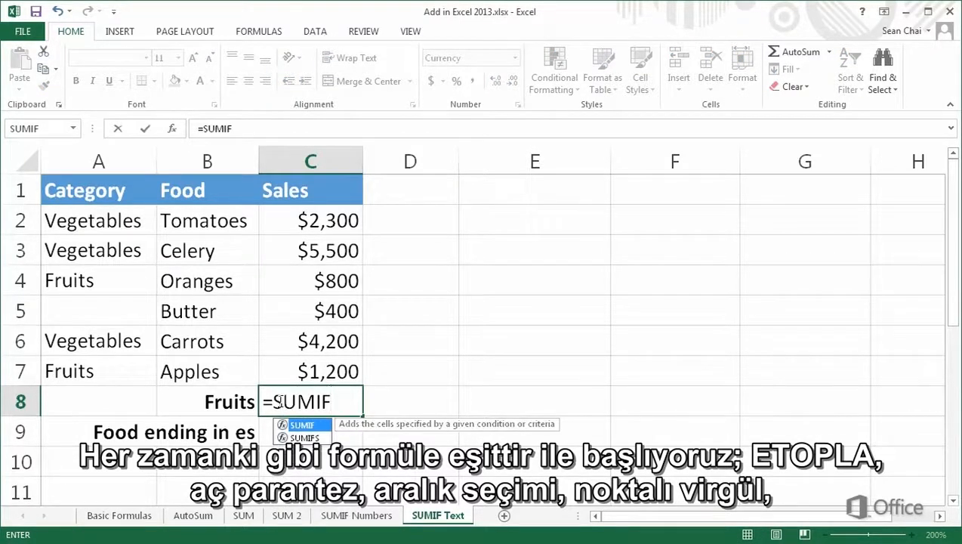
{"action": "type", "text": "("}
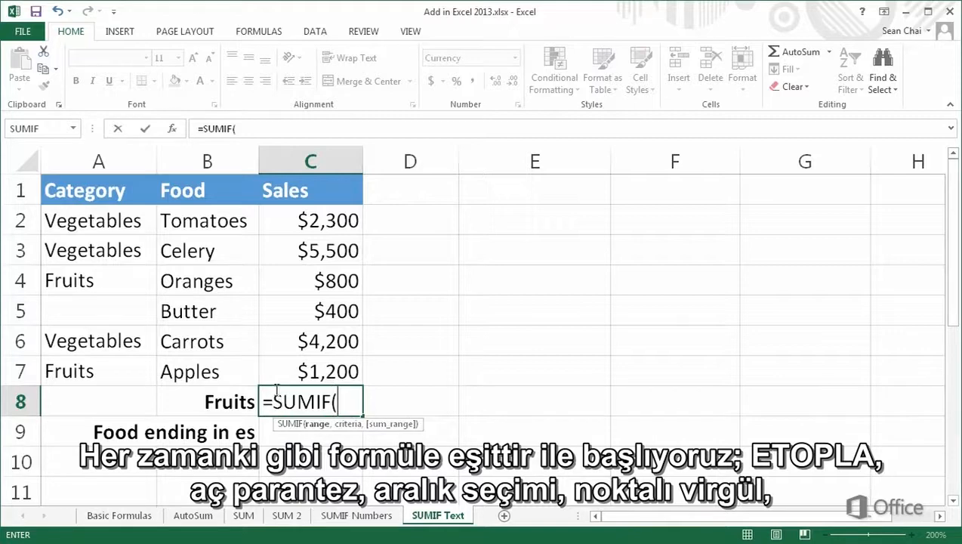
{"action": "left_click_drag", "start_coordinate": [136, 228], "coordinate": [114, 363]}
{"action": "type", "text": ",\""}
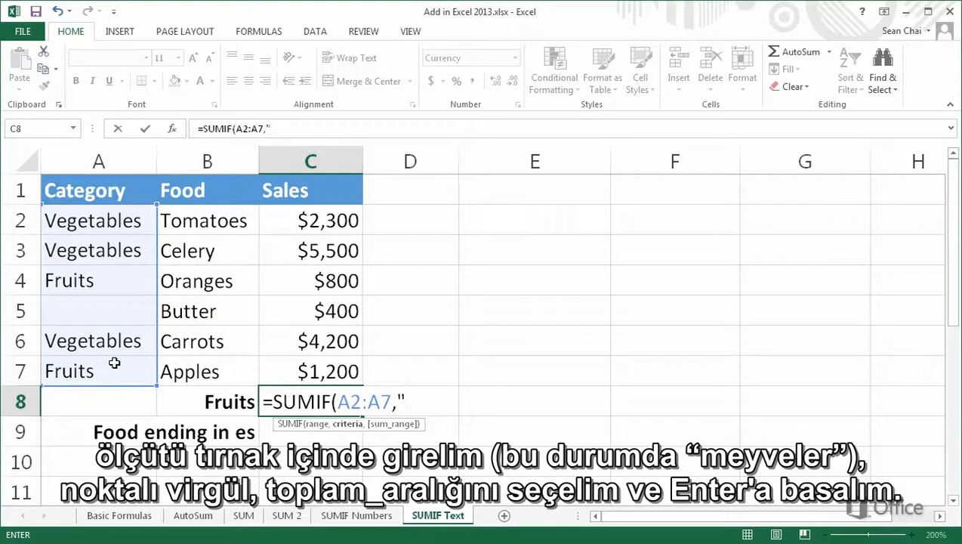
{"action": "type", "text": "fruits\""}
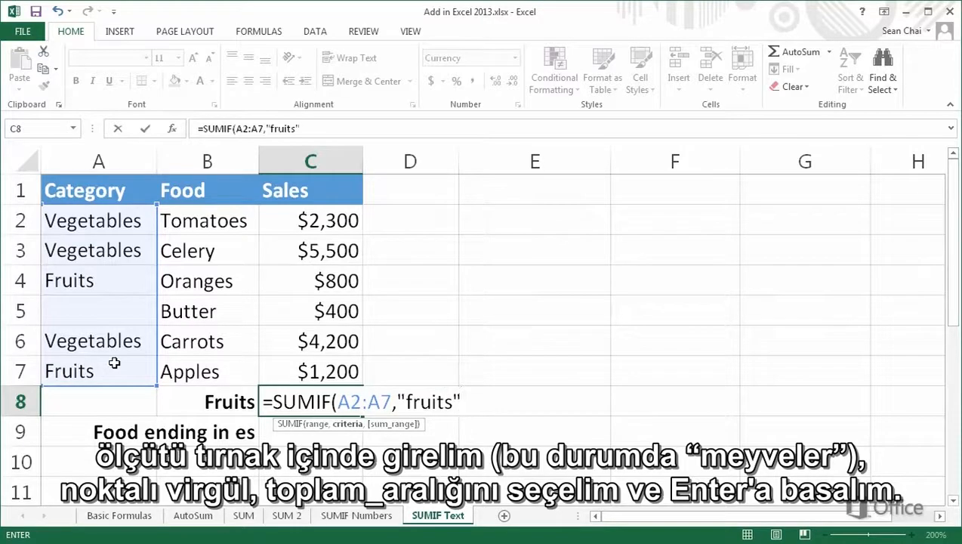
{"action": "type", "text": ","}
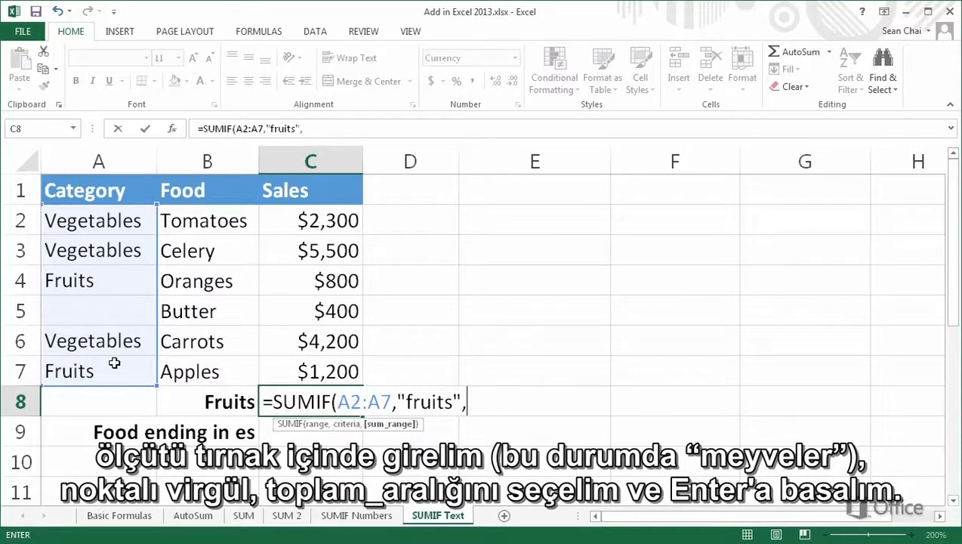
{"action": "left_click_drag", "start_coordinate": [291, 226], "coordinate": [276, 369]}
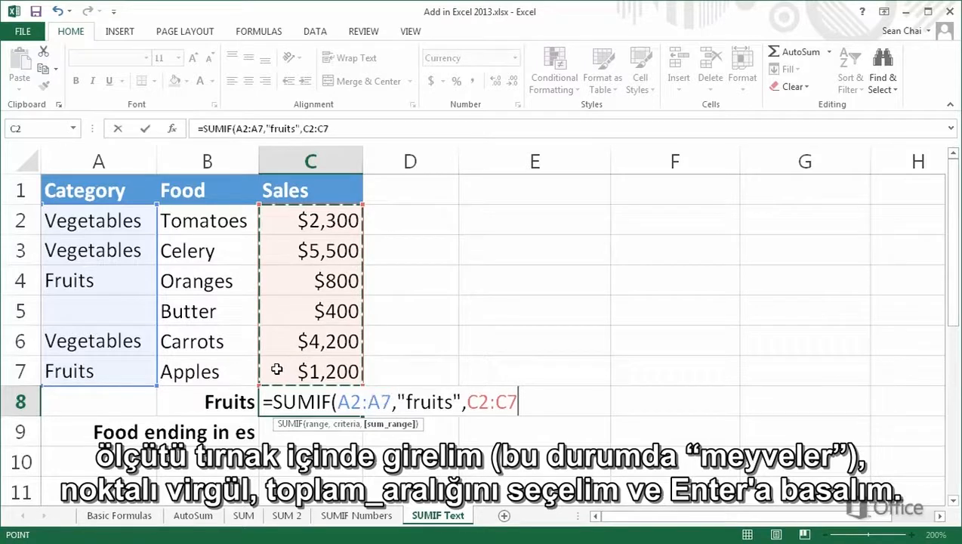
{"action": "key", "text": "Return"}
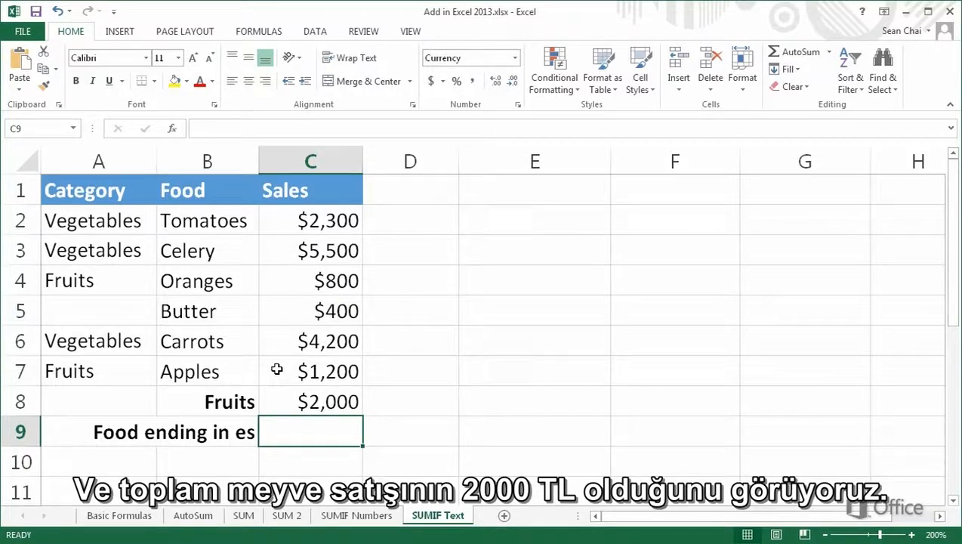
- Reopen the formula in C8 to review its arguments
{"action": "double_click", "coordinate": [266, 401]}
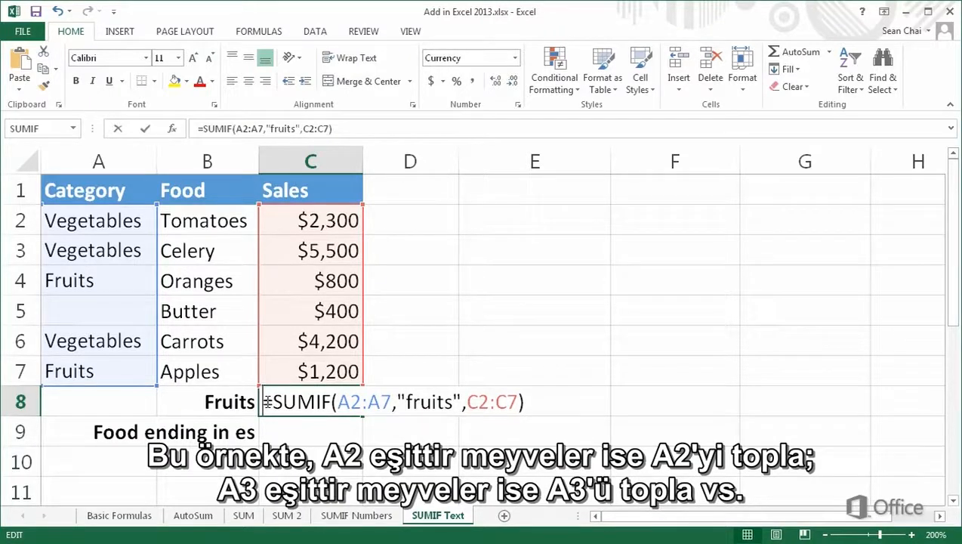
{"action": "key", "text": "ctrl+Return"}
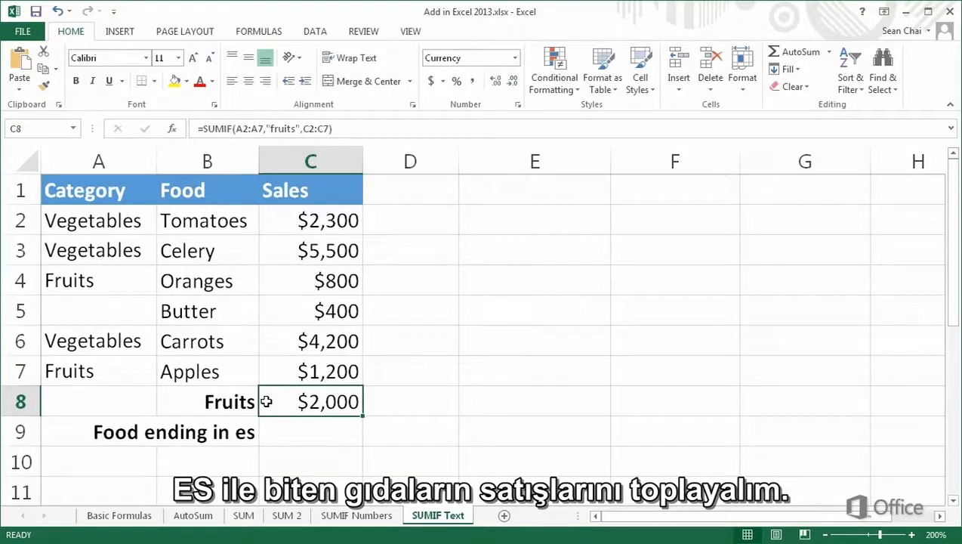
- In cell C9, enter a SUMIF formula with range B2:B7, criterion "*es" and sum range C2:C7
{"action": "double_click", "coordinate": [266, 425]}
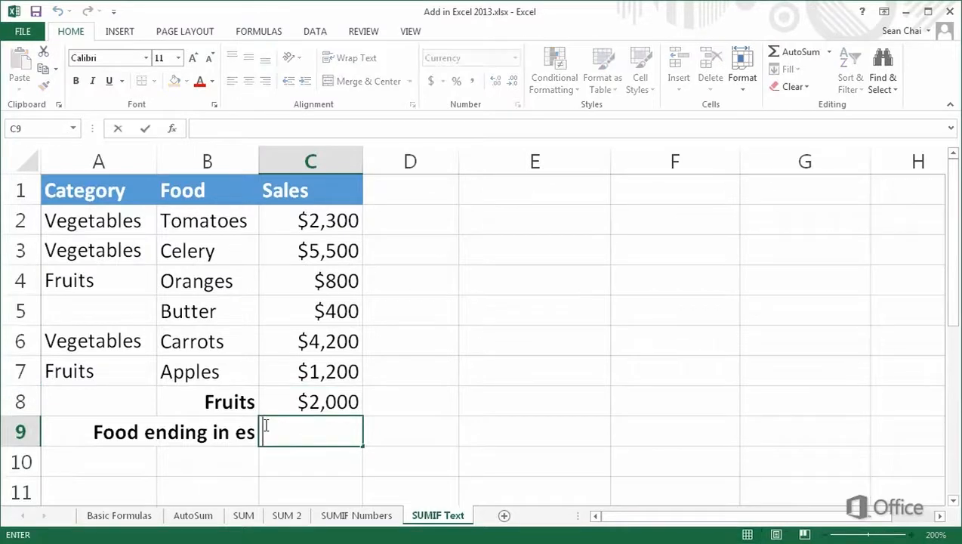
{"action": "type", "text": "="}
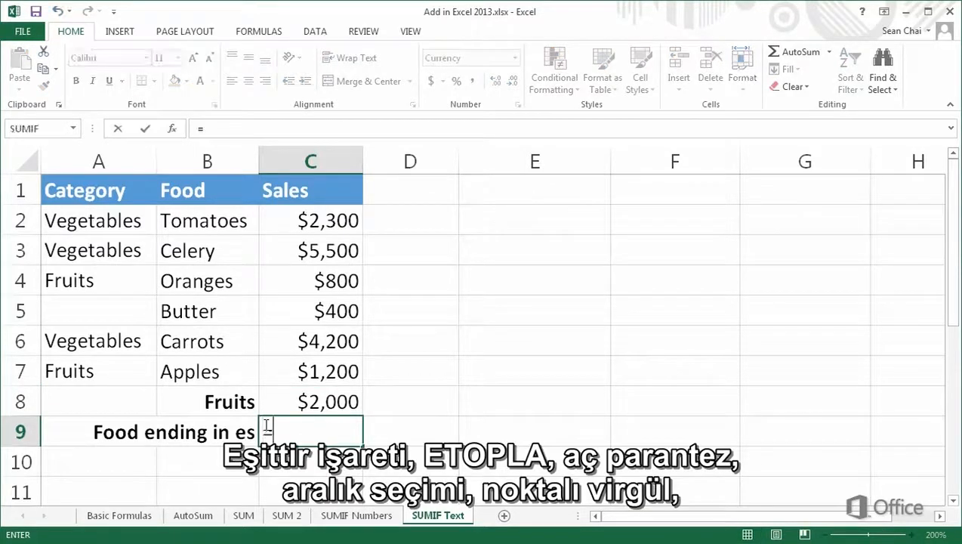
{"action": "type", "text": "SUMIF"}
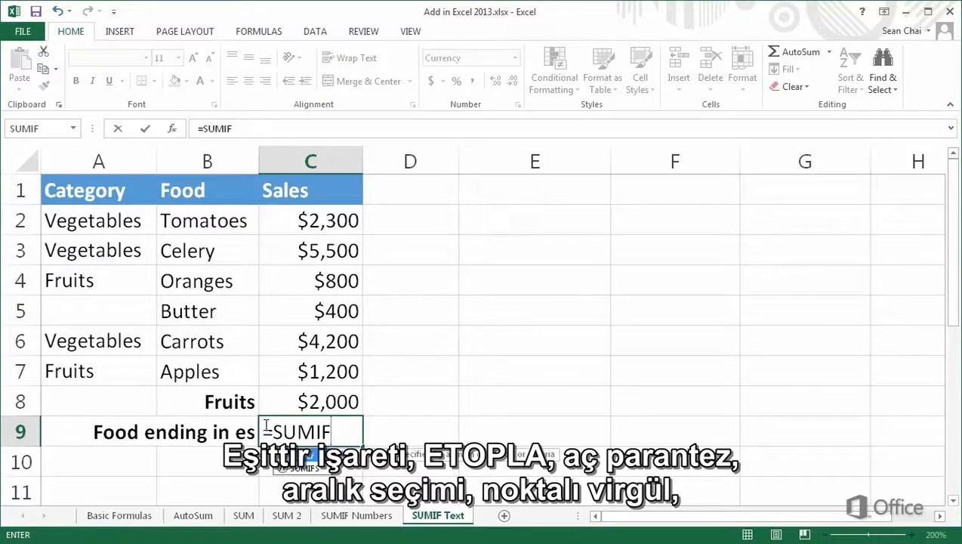
{"action": "type", "text": "("}
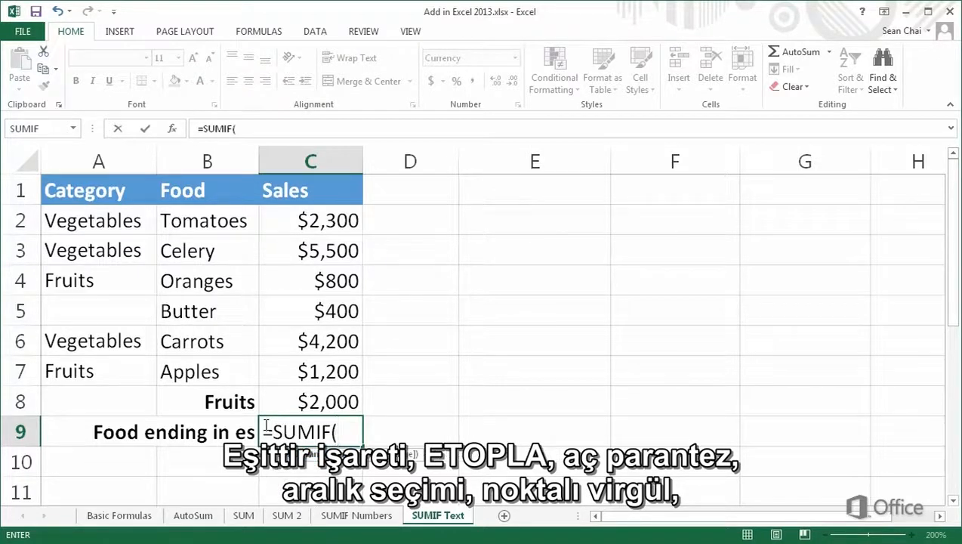
{"action": "left_click_drag", "start_coordinate": [226, 223], "coordinate": [208, 368]}
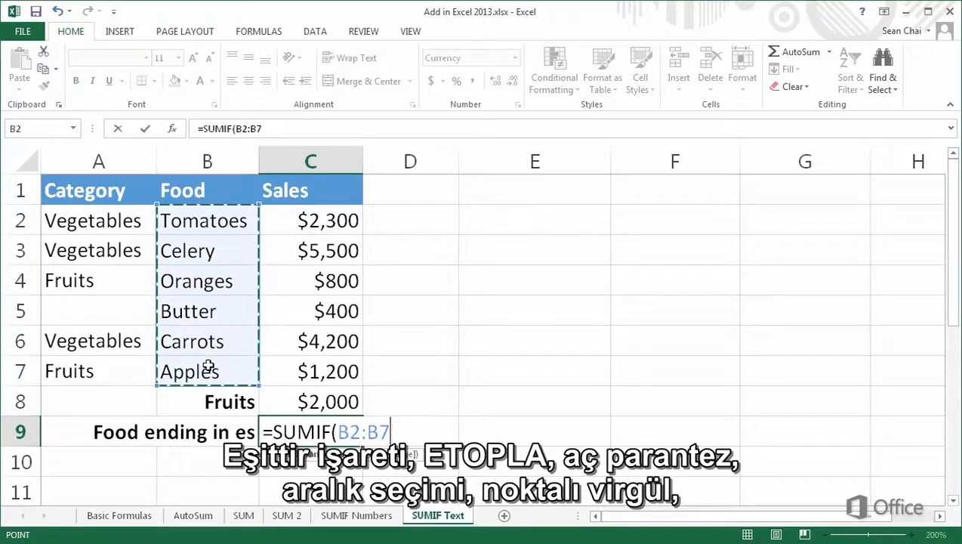
{"action": "type", "text": ","}
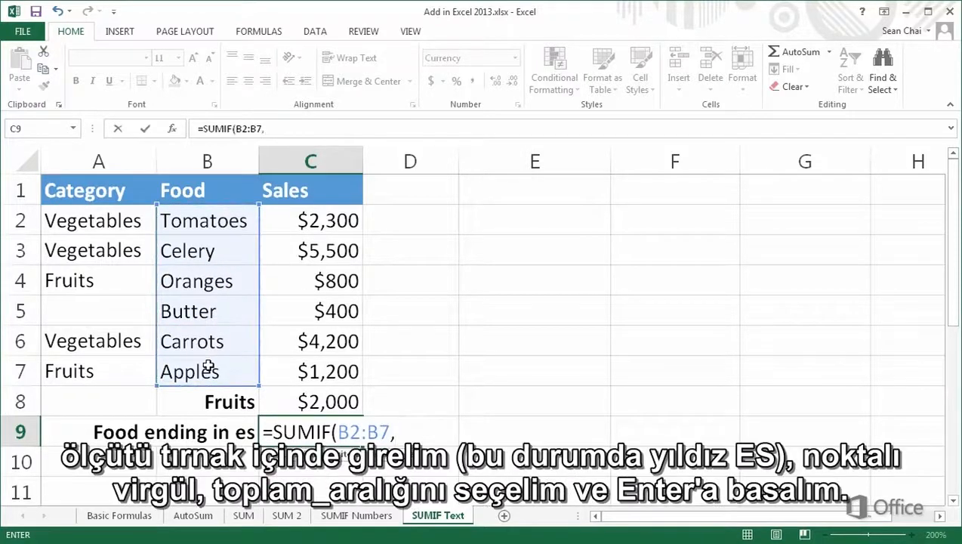
{"action": "type", "text": "\"*es\""}
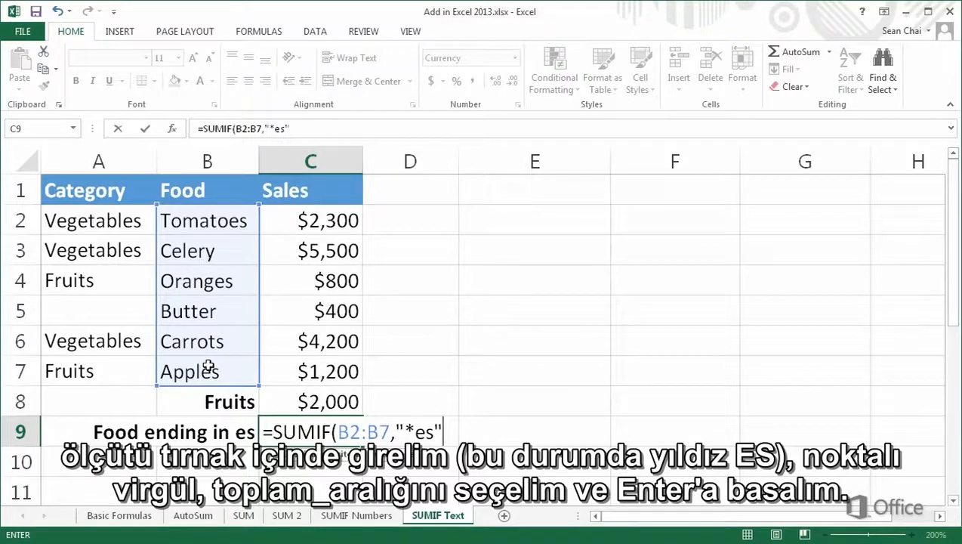
{"action": "type", "text": ","}
{"action": "left_click_drag", "start_coordinate": [308, 220], "coordinate": [303, 371]}
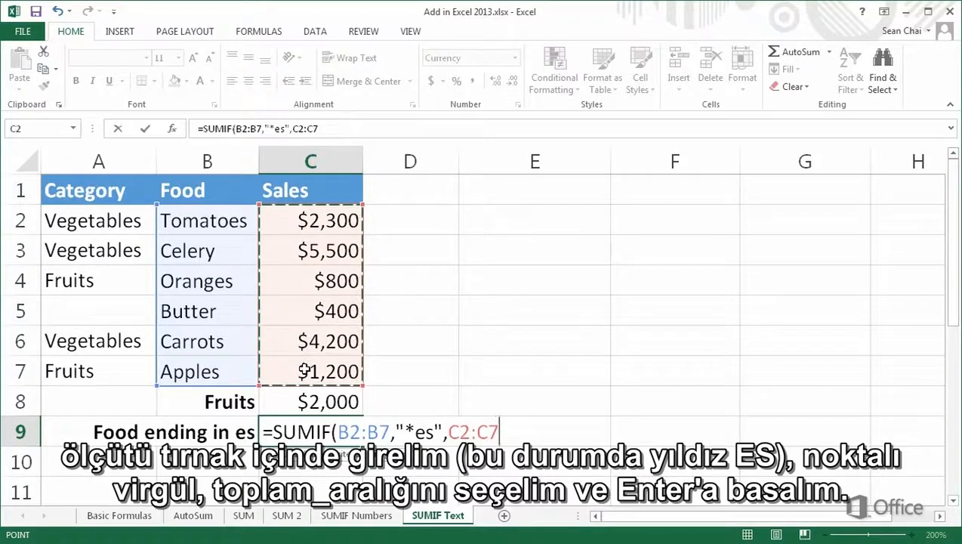
{"action": "key", "text": "Return"}
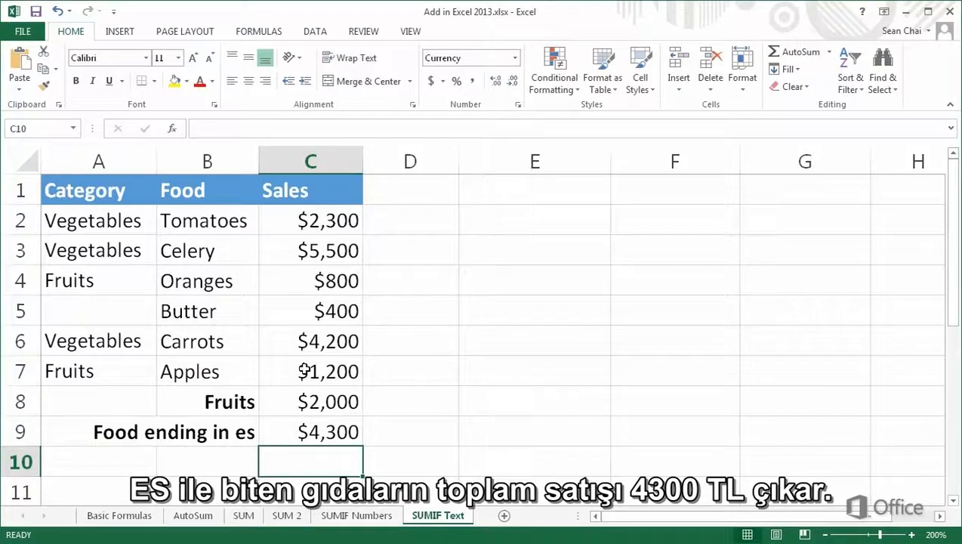
- Reopen the formula in C9 to review its arguments, then leave the cell
{"action": "double_click", "coordinate": [265, 425]}
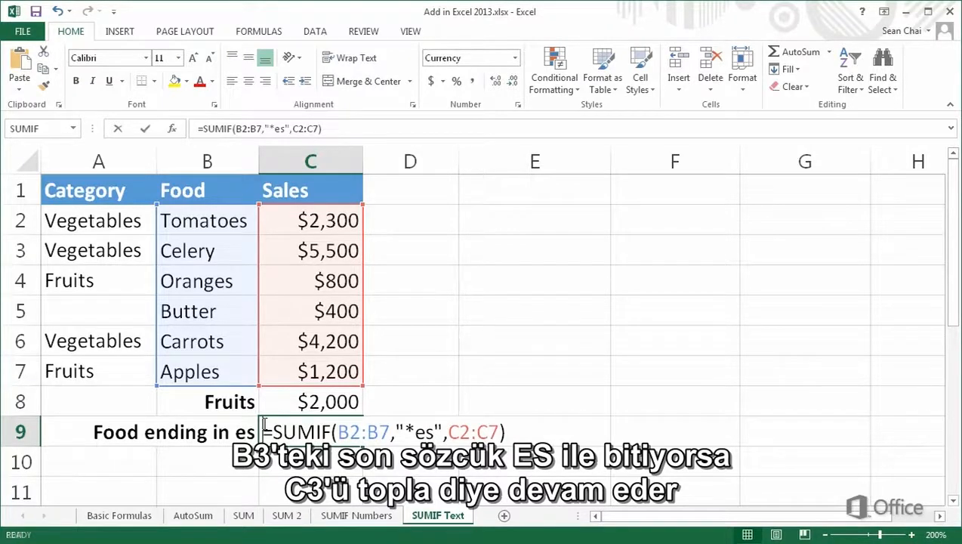
{"action": "key", "text": "ctrl+Return"}
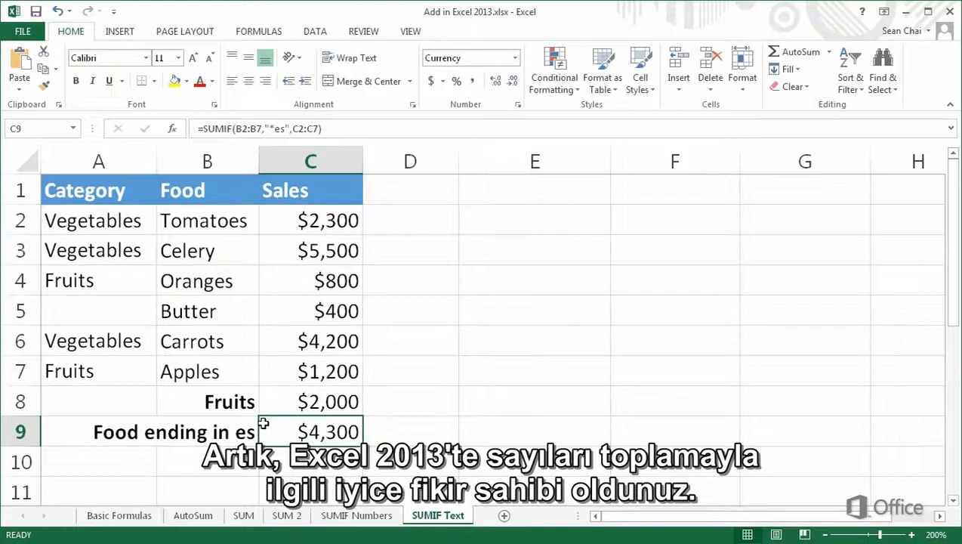